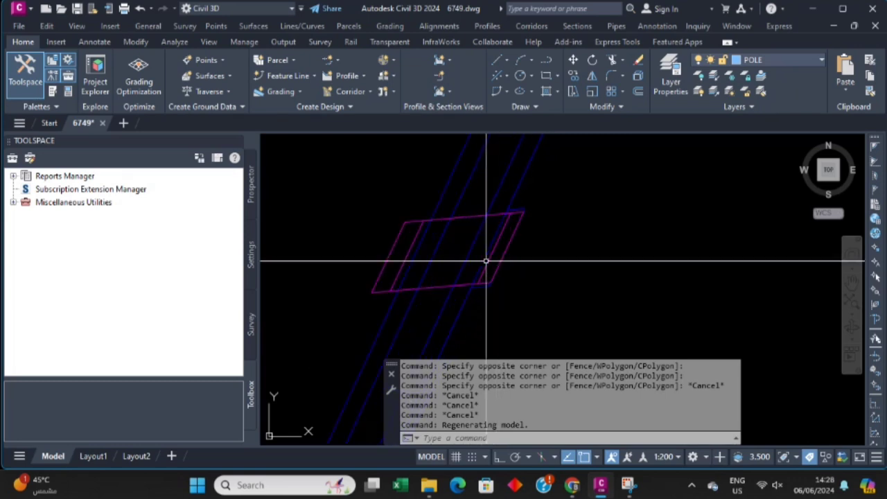
- Examine the road linework in the drawing, including the main road, the side-road junction and the main road's lower end
{"action": "scroll", "coordinate": [545, 188], "scroll_direction": "down", "scroll_amount": 4}
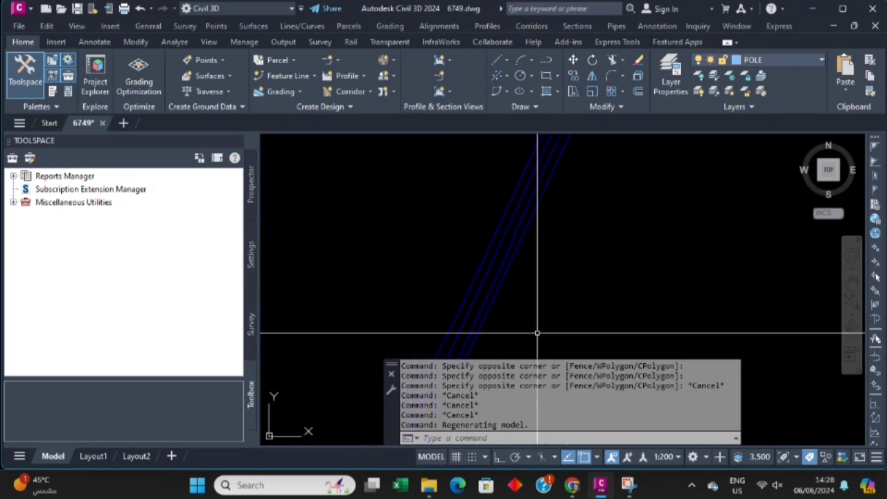
{"action": "scroll", "coordinate": [538, 145], "scroll_direction": "down", "scroll_amount": 4}
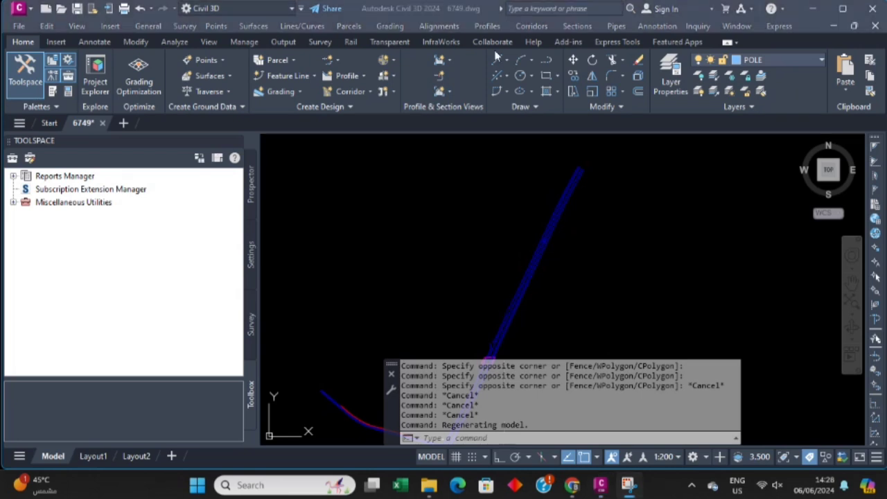
{"action": "left_click", "coordinate": [636, 230]}
{"action": "scroll", "coordinate": [604, 217], "scroll_direction": "up", "scroll_amount": 6}
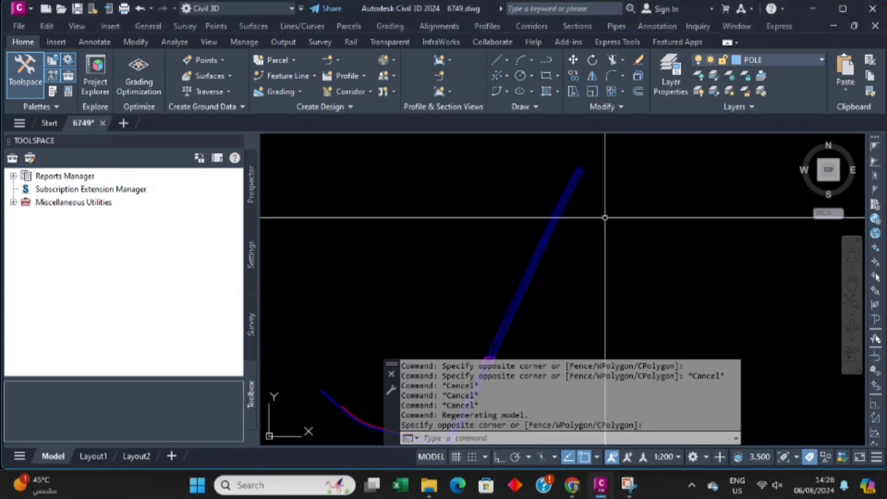
{"action": "scroll", "coordinate": [536, 200], "scroll_direction": "down", "scroll_amount": 5}
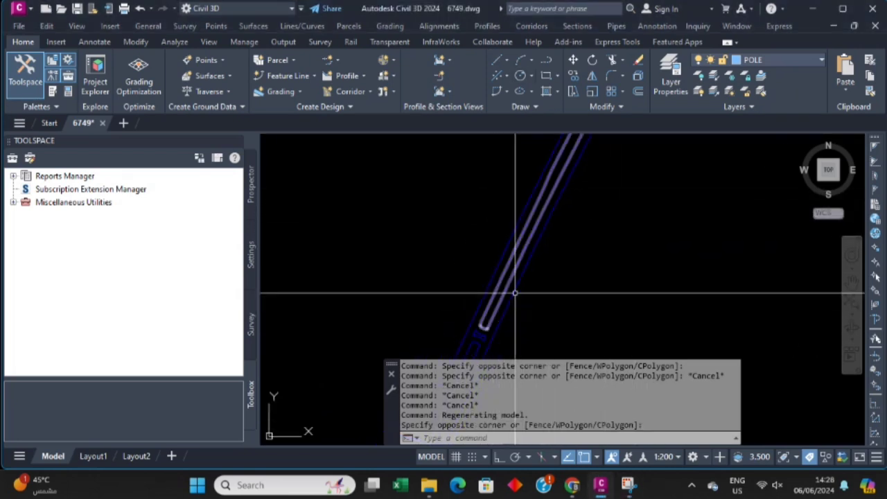
{"action": "scroll", "coordinate": [609, 184], "scroll_direction": "down", "scroll_amount": 7}
{"action": "scroll", "coordinate": [578, 230], "scroll_direction": "up", "scroll_amount": 7}
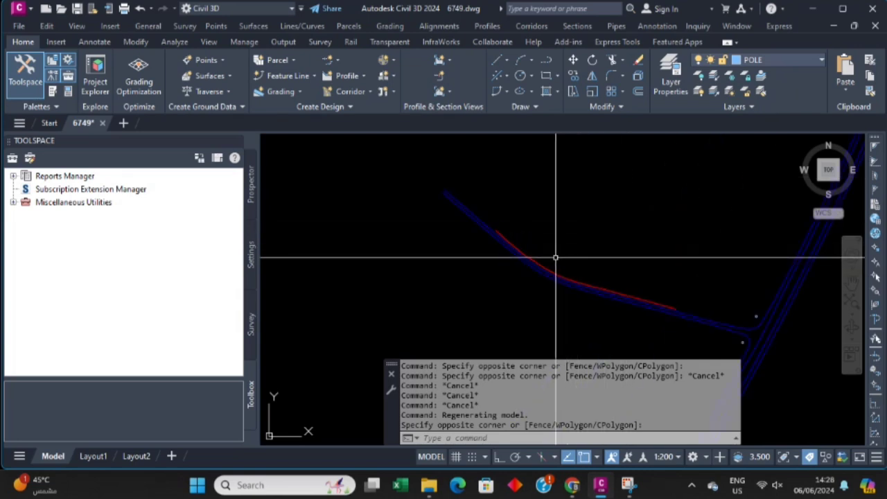
{"action": "scroll", "coordinate": [659, 301], "scroll_direction": "up", "scroll_amount": 4}
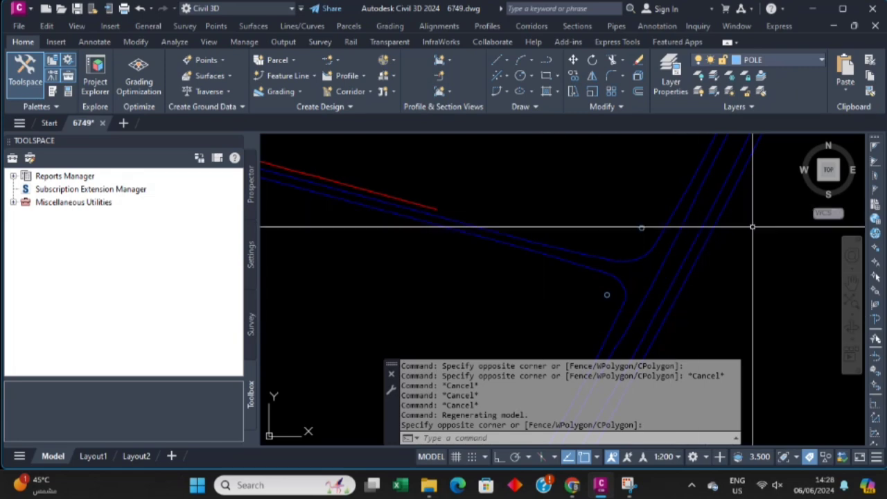
{"action": "scroll", "coordinate": [641, 225], "scroll_direction": "up", "scroll_amount": 3}
{"action": "scroll", "coordinate": [641, 224], "scroll_direction": "down", "scroll_amount": 5}
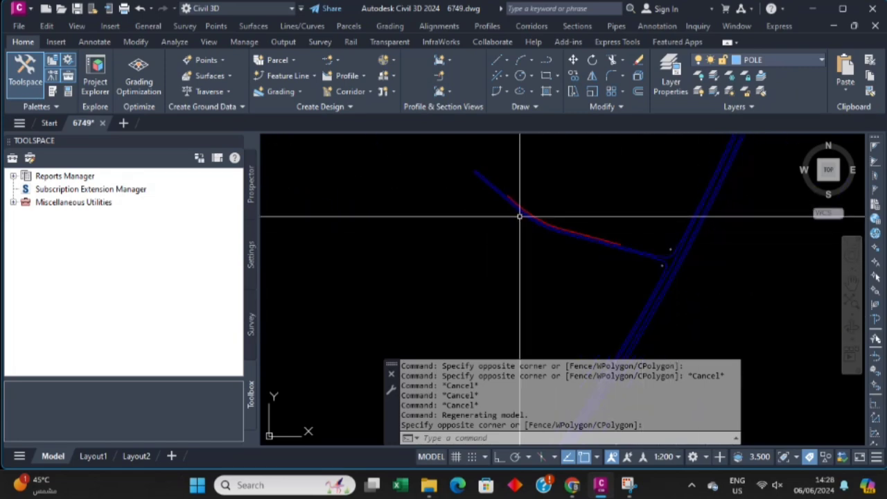
{"action": "left_click", "coordinate": [459, 235]}
{"action": "left_click", "coordinate": [415, 220]}
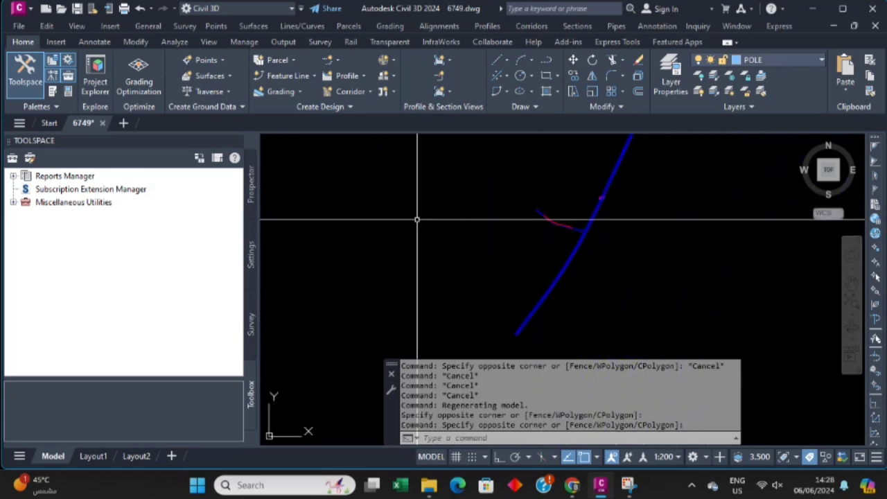
{"action": "scroll", "coordinate": [517, 339], "scroll_direction": "up", "scroll_amount": 4}
{"action": "scroll", "coordinate": [515, 326], "scroll_direction": "up", "scroll_amount": 3}
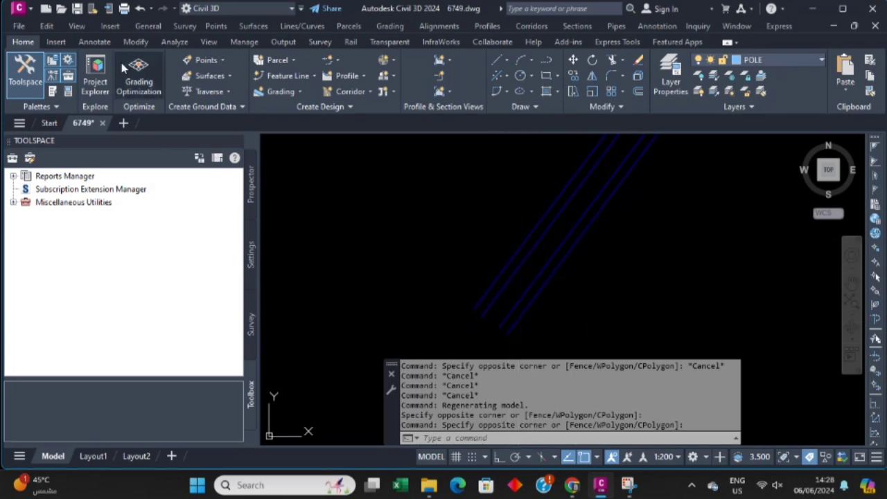
{"action": "left_click", "coordinate": [254, 181]}
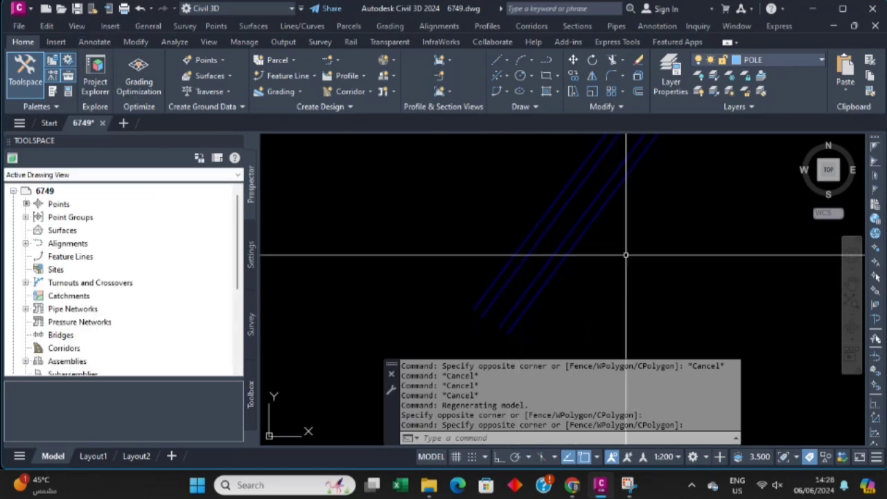
{"action": "right_click", "coordinate": [50, 197]}
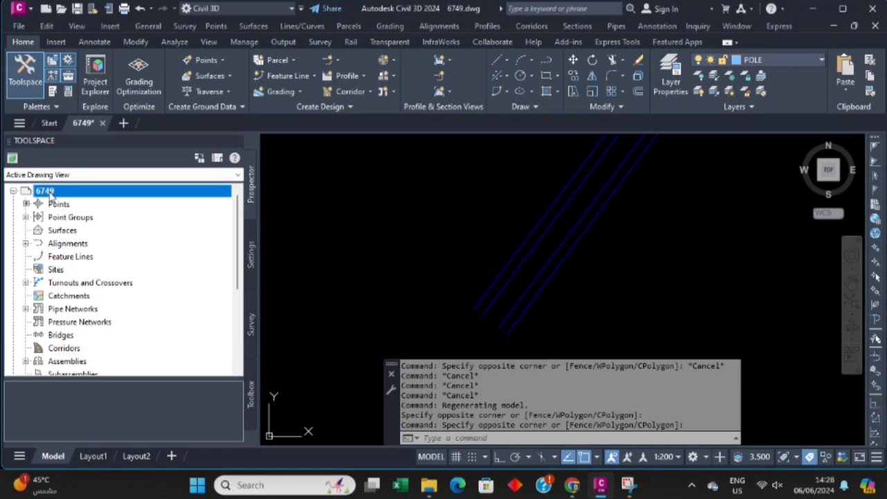
{"action": "left_click", "coordinate": [354, 229]}
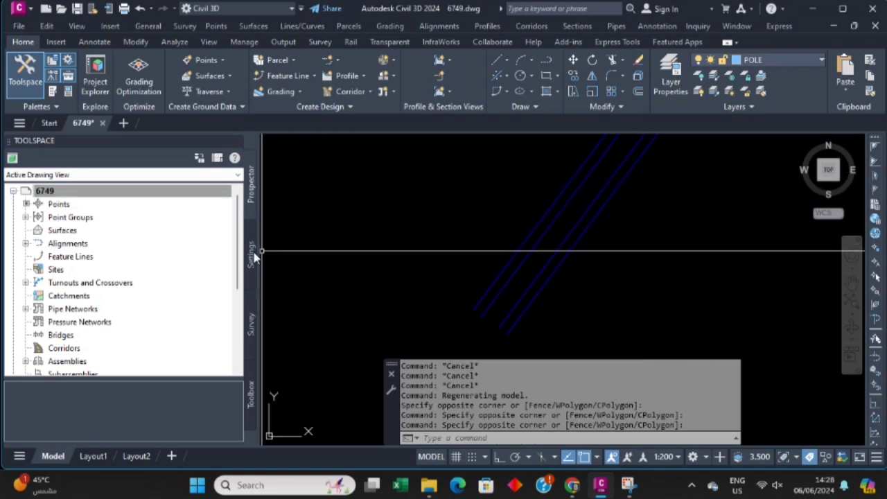
- Open the drawing settings of drawing 6749 and set the zone category to UTM, WGS84 Datum
{"action": "left_click", "coordinate": [252, 255]}
{"action": "left_click", "coordinate": [47, 194]}
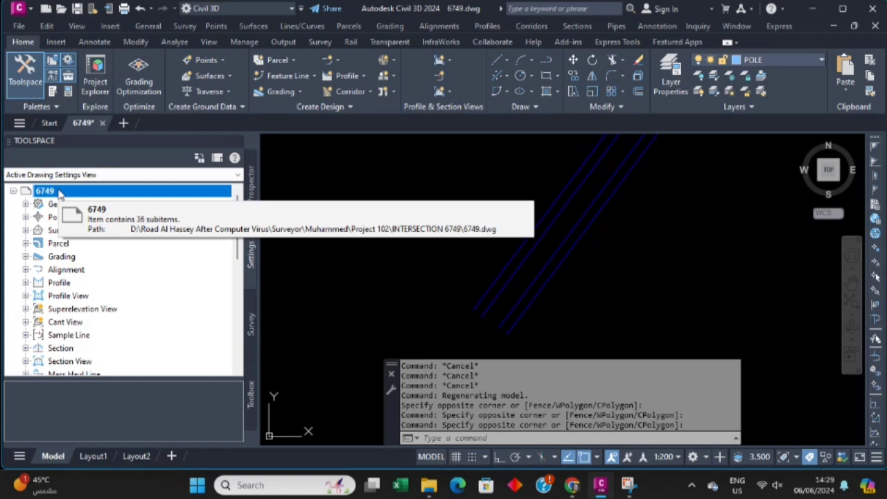
{"action": "right_click", "coordinate": [60, 194]}
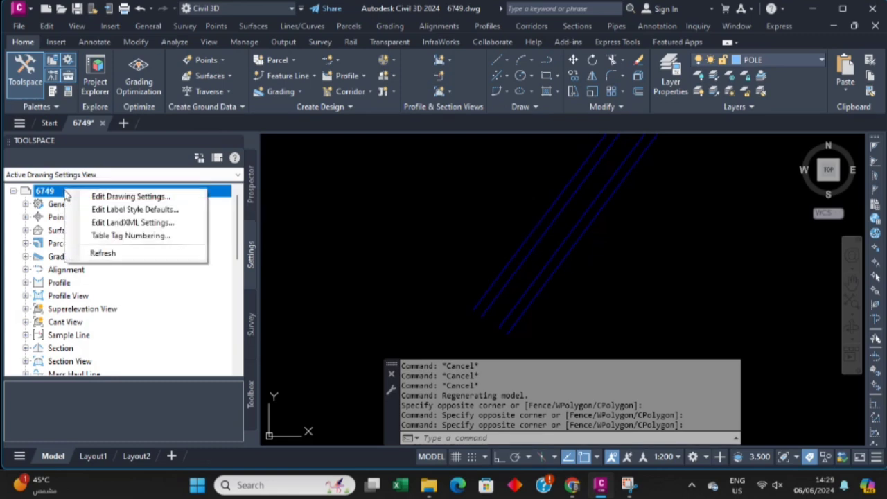
{"action": "left_click", "coordinate": [130, 197]}
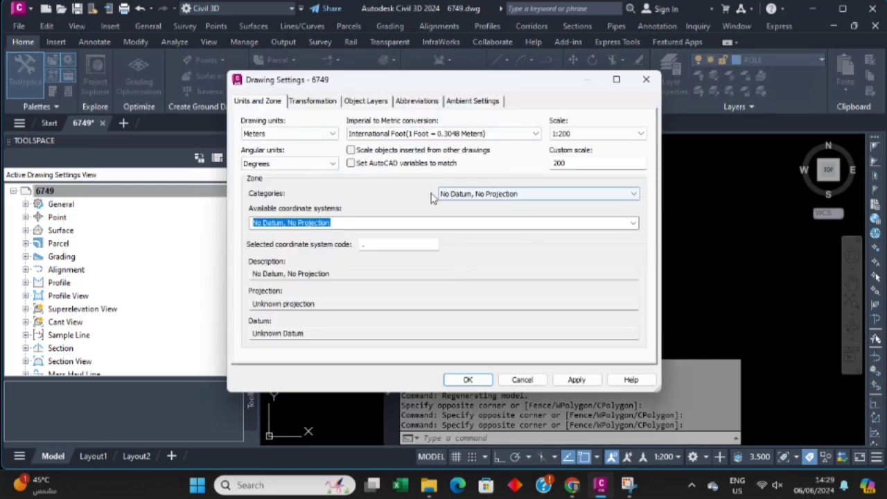
{"action": "left_click", "coordinate": [634, 194]}
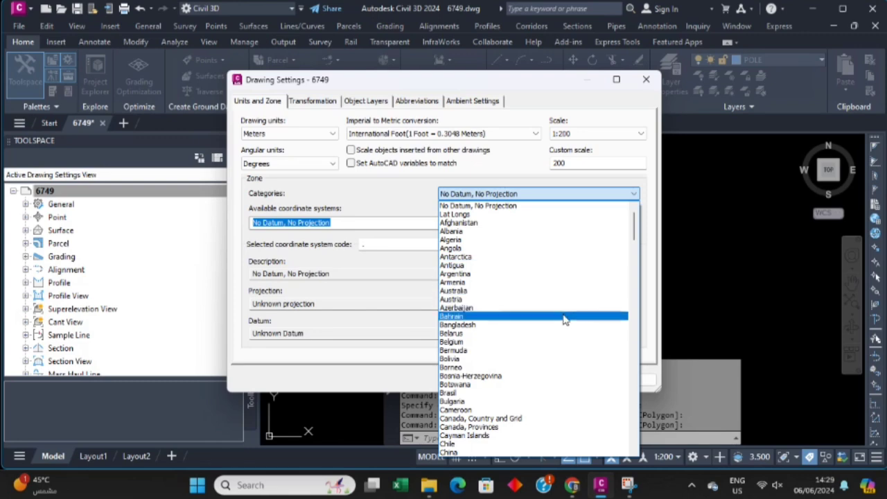
{"action": "scroll", "coordinate": [581, 326], "scroll_direction": "down", "scroll_amount": 10}
{"action": "scroll", "coordinate": [580, 326], "scroll_direction": "down", "scroll_amount": 20}
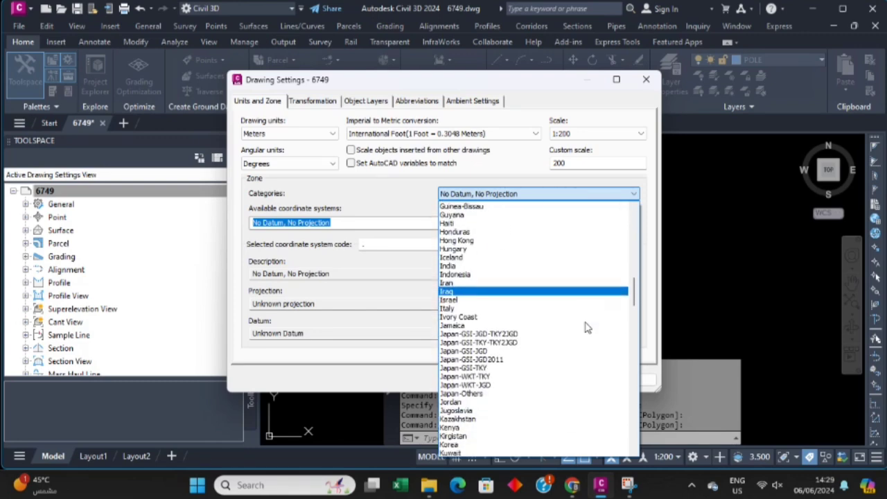
{"action": "scroll", "coordinate": [586, 339], "scroll_direction": "down", "scroll_amount": 20}
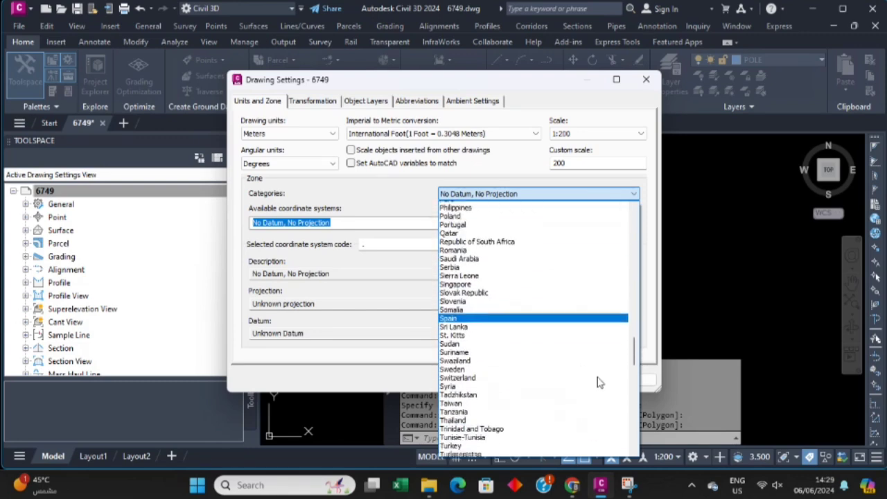
{"action": "scroll", "coordinate": [635, 374], "scroll_direction": "down", "scroll_amount": 3}
{"action": "scroll", "coordinate": [629, 416], "scroll_direction": "up", "scroll_amount": 6}
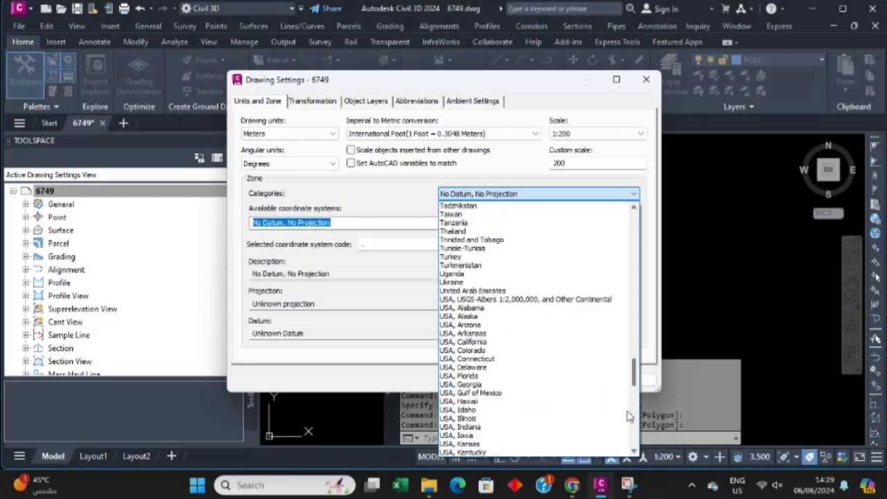
{"action": "scroll", "coordinate": [636, 382], "scroll_direction": "down", "scroll_amount": 20}
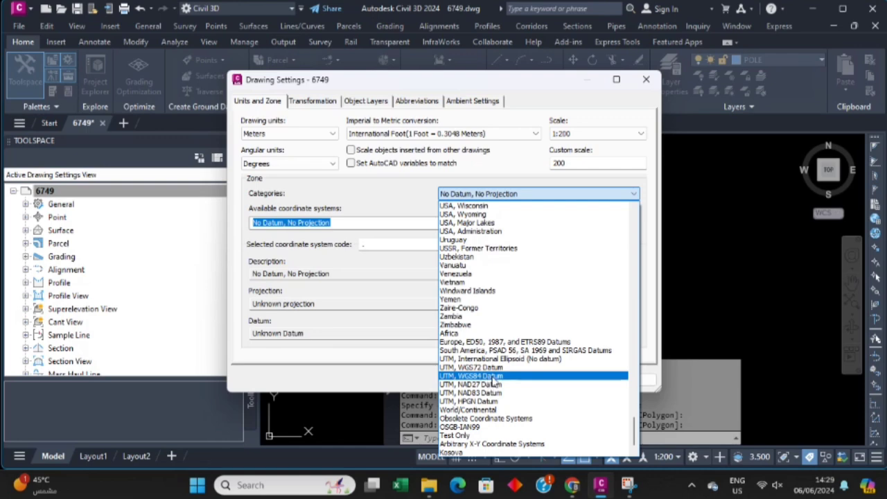
{"action": "left_click", "coordinate": [493, 380]}
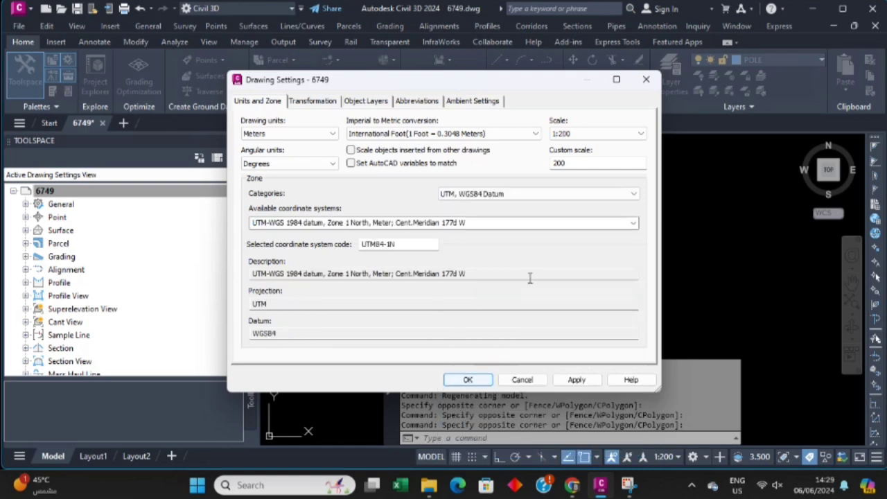
- Assign the coordinate system UTM-WGS 1984 datum, Zone 38 North, Meter; Cent. Meridian 45d E and apply the drawing settings
{"action": "left_click", "coordinate": [632, 224]}
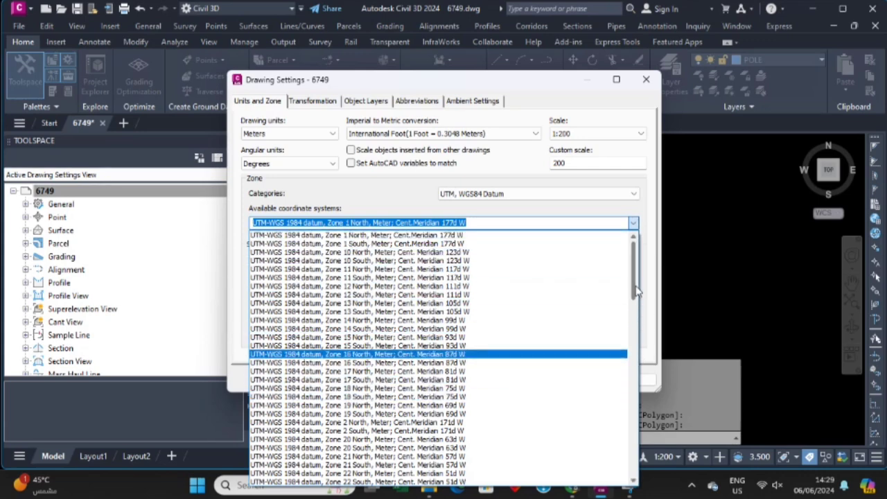
{"action": "left_click_drag", "start_coordinate": [636, 291], "coordinate": [622, 350]}
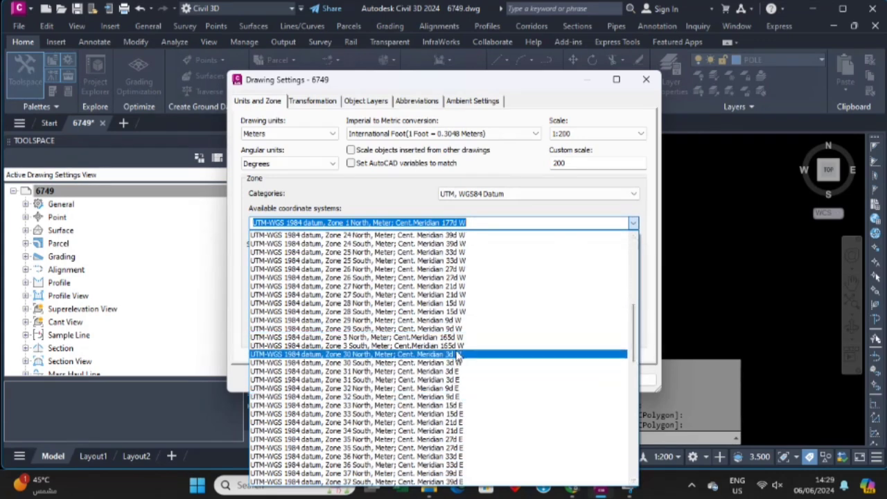
{"action": "scroll", "coordinate": [443, 389], "scroll_direction": "down", "scroll_amount": 2}
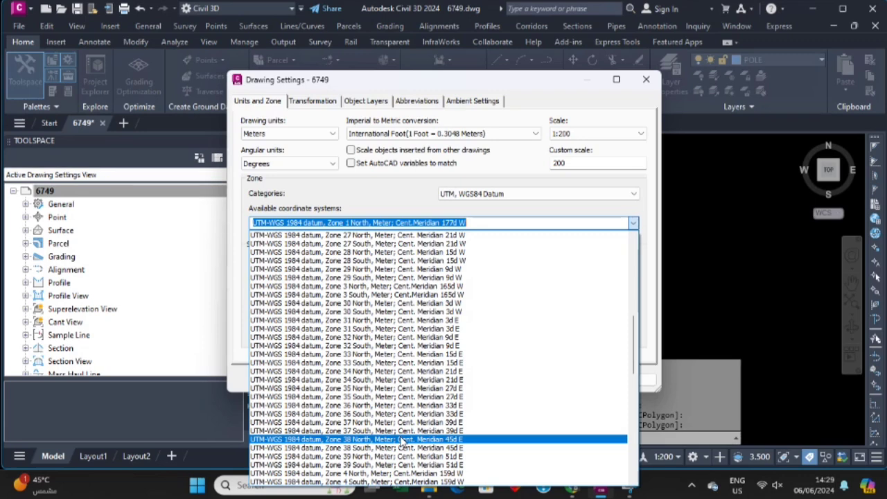
{"action": "left_click", "coordinate": [402, 440]}
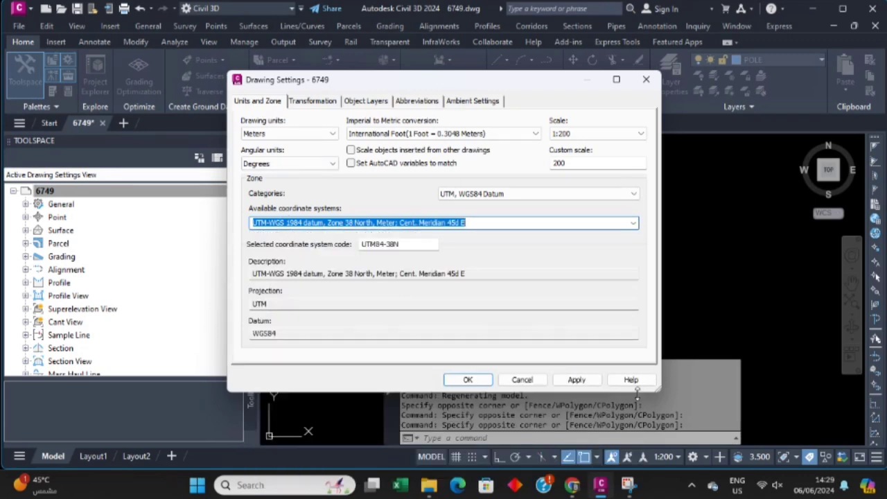
{"action": "left_click", "coordinate": [577, 380]}
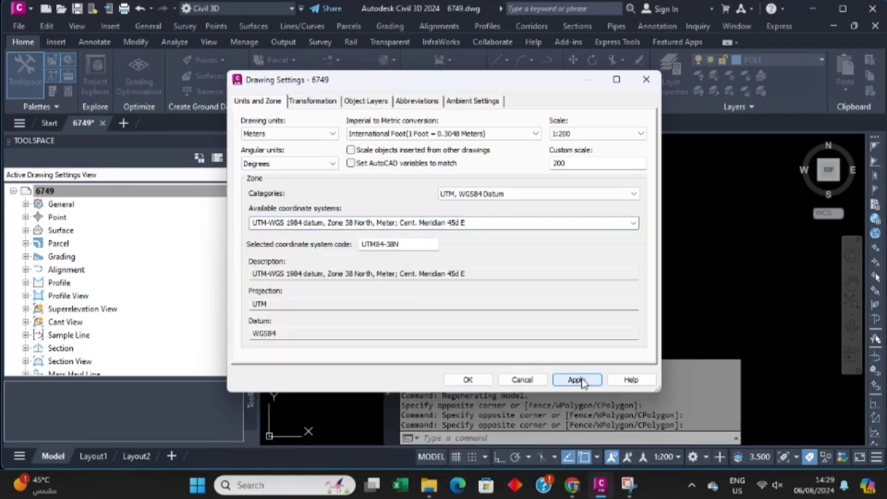
{"action": "left_click", "coordinate": [468, 380]}
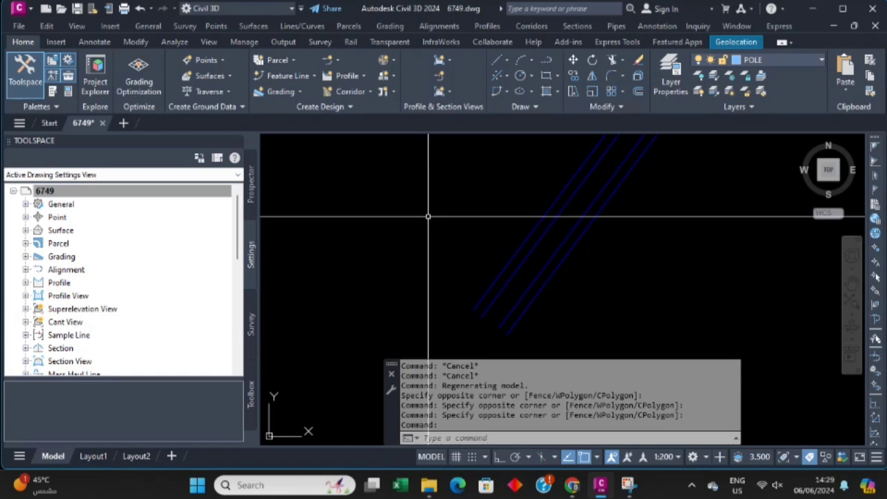
- Run the Export KML utility from the Miscellaneous Utilities in the Toolspace toolbox
{"action": "left_click", "coordinate": [252, 392]}
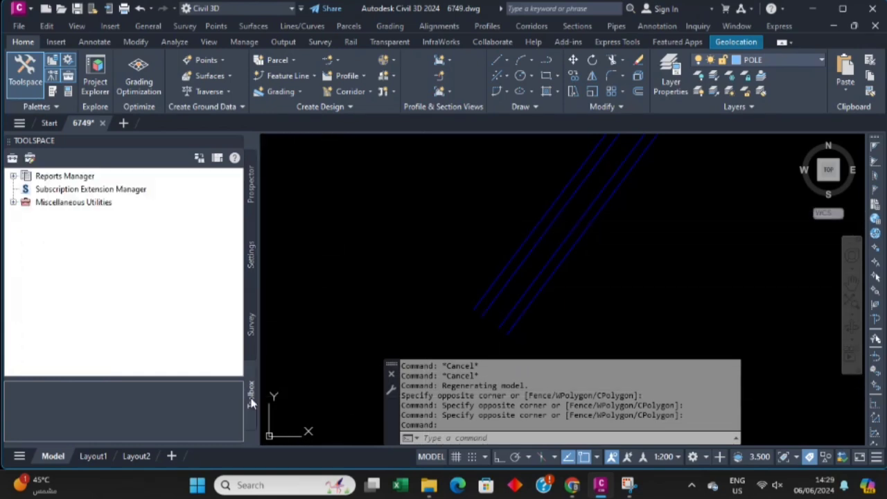
{"action": "left_click", "coordinate": [14, 202]}
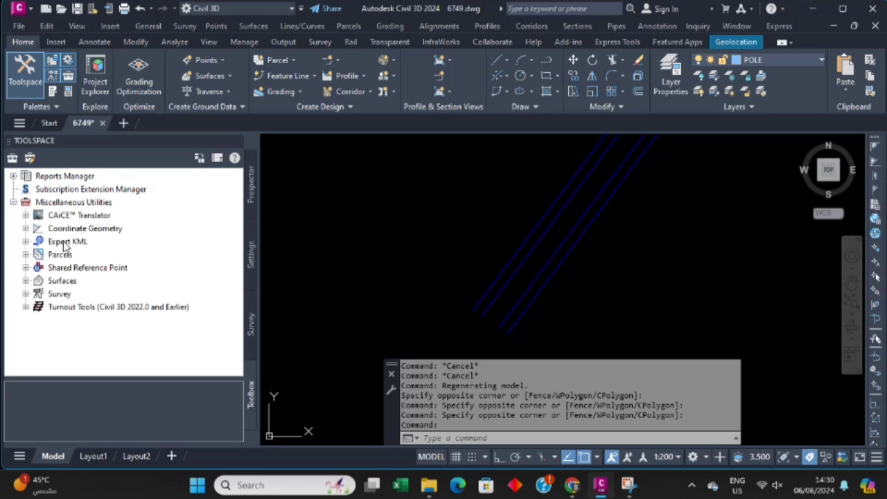
{"action": "left_click", "coordinate": [25, 241]}
{"action": "left_click", "coordinate": [80, 254]}
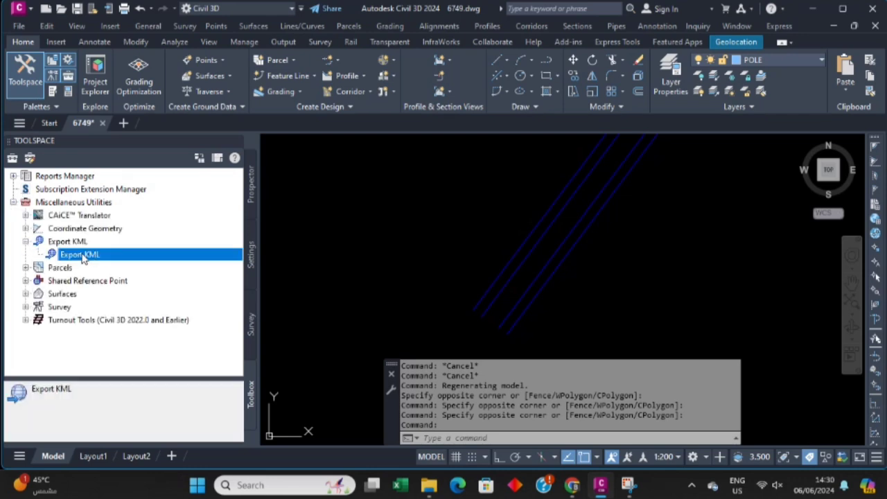
{"action": "right_click", "coordinate": [97, 255]}
{"action": "left_click", "coordinate": [125, 262]}
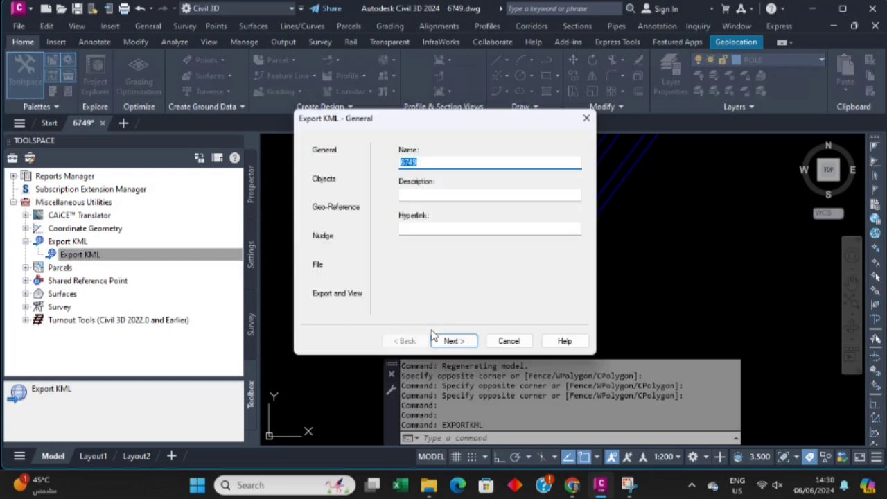
- Export all drawing objects with object information to 6749.kmz in the INTERSECTION 6749 folder, overwriting the existing file
{"action": "left_click", "coordinate": [452, 341]}
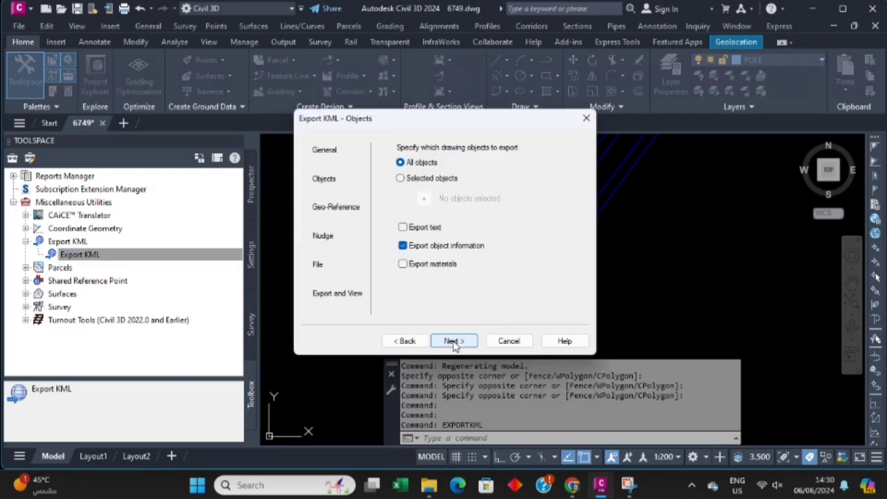
{"action": "left_click", "coordinate": [452, 341]}
{"action": "left_click", "coordinate": [454, 341]}
{"action": "left_click", "coordinate": [453, 342]}
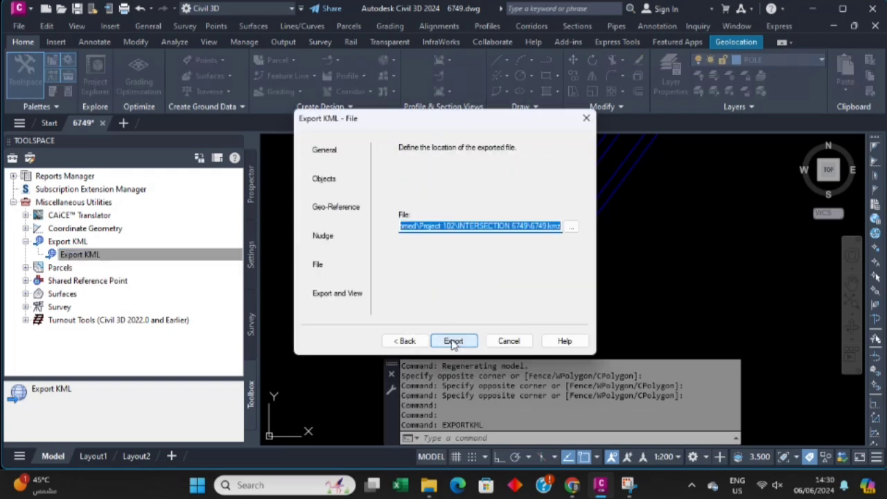
{"action": "left_click", "coordinate": [453, 342]}
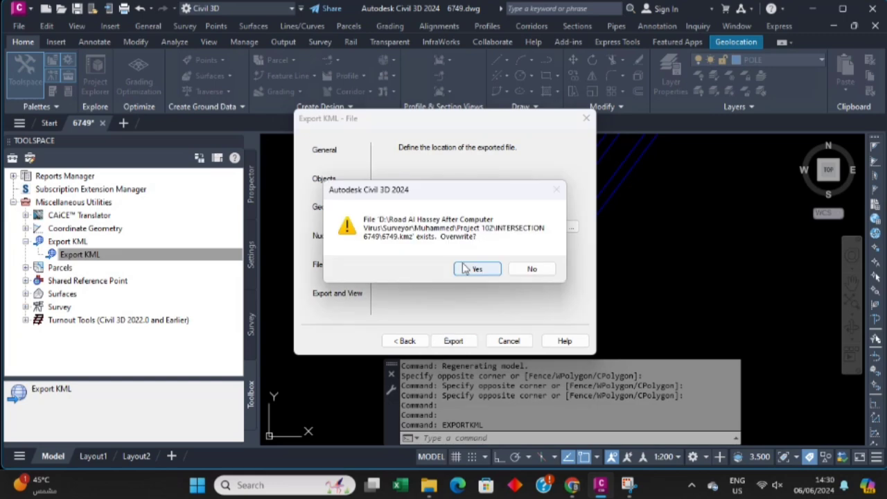
{"action": "left_click", "coordinate": [468, 269]}
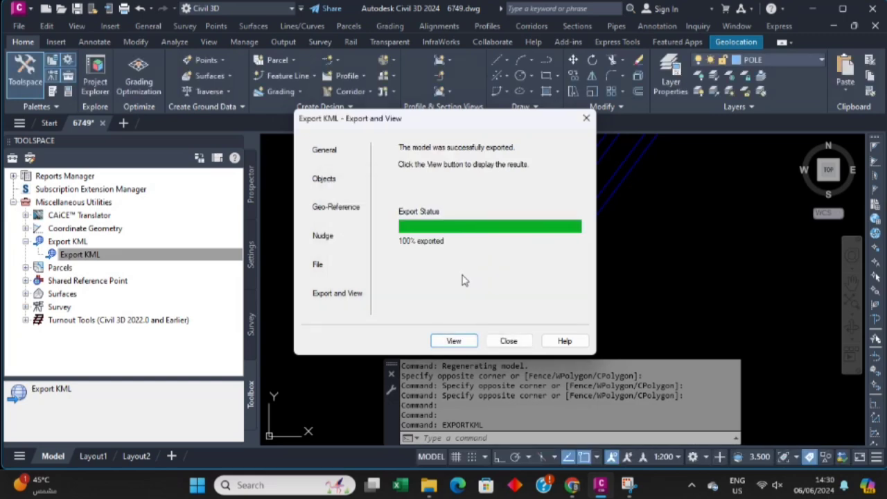
- View the exported model in Google Earth Pro and examine how its lines fit the roads at the 6749 intersection
{"action": "left_click", "coordinate": [453, 340]}
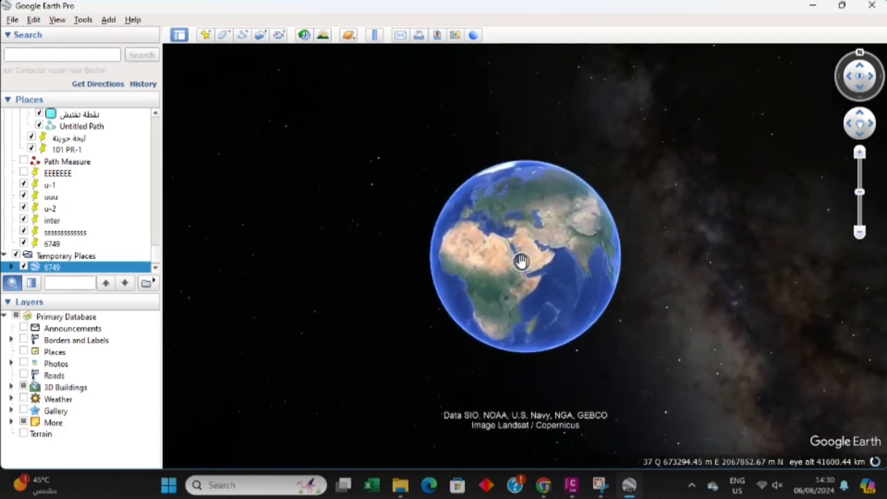
{"action": "scroll", "coordinate": [558, 239], "scroll_direction": "up", "scroll_amount": 3}
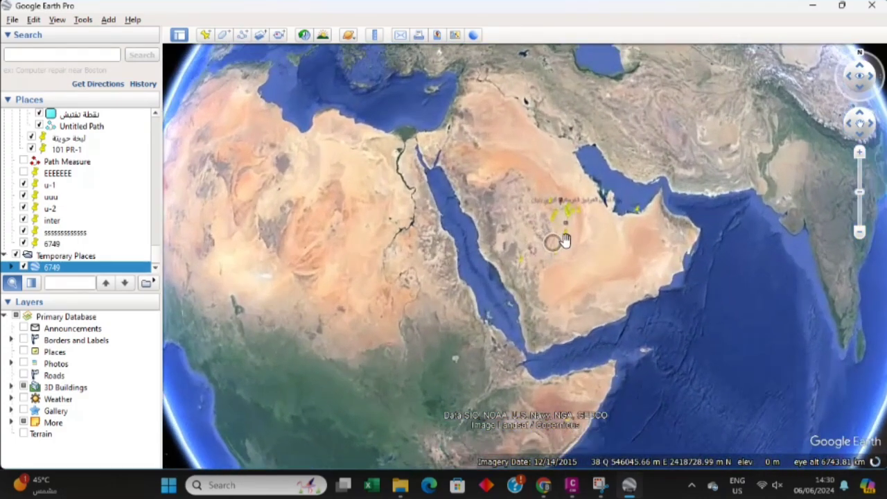
{"action": "scroll", "coordinate": [555, 201], "scroll_direction": "up", "scroll_amount": 2}
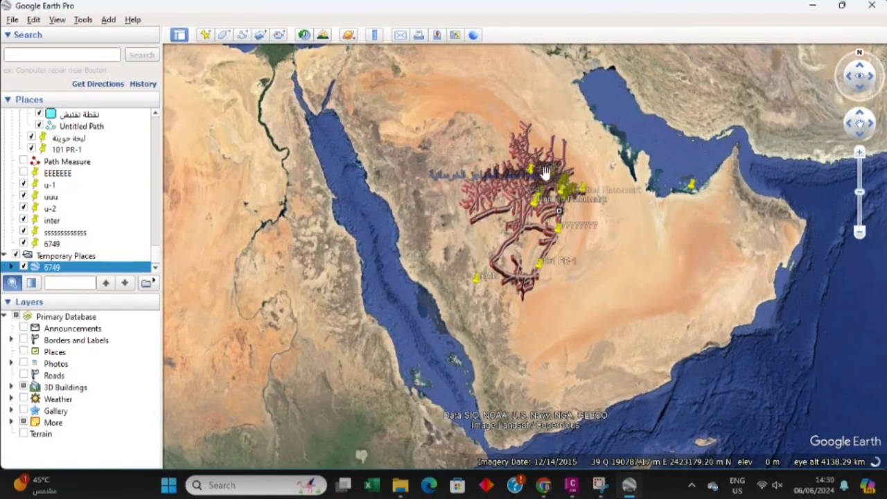
{"action": "scroll", "coordinate": [543, 186], "scroll_direction": "up", "scroll_amount": 1}
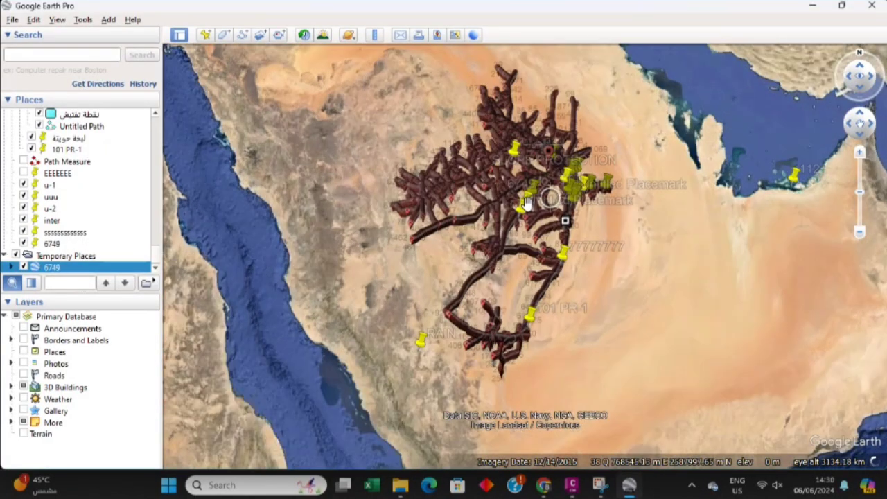
{"action": "scroll", "coordinate": [520, 205], "scroll_direction": "up", "scroll_amount": 4}
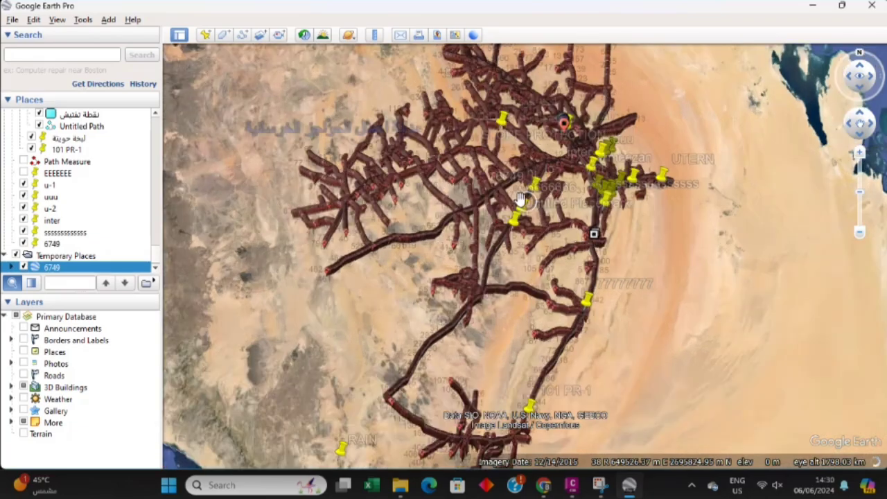
{"action": "scroll", "coordinate": [520, 204], "scroll_direction": "up", "scroll_amount": 5}
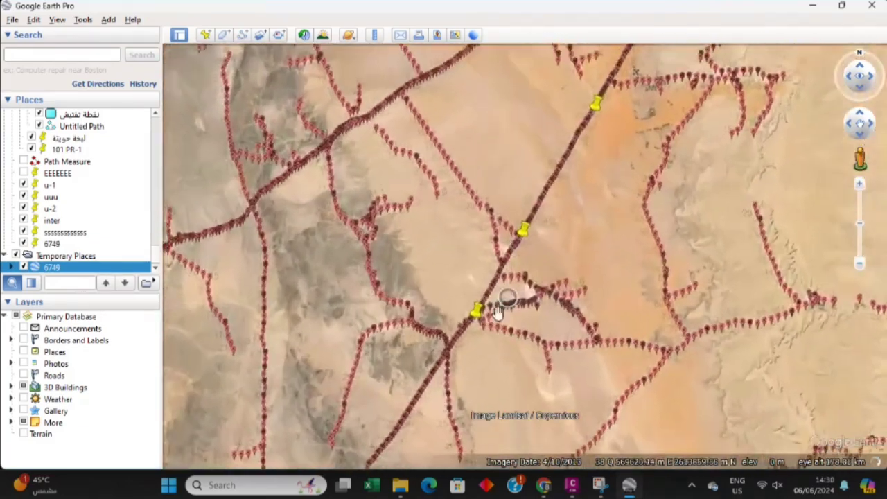
{"action": "scroll", "coordinate": [544, 158], "scroll_direction": "up", "scroll_amount": 5}
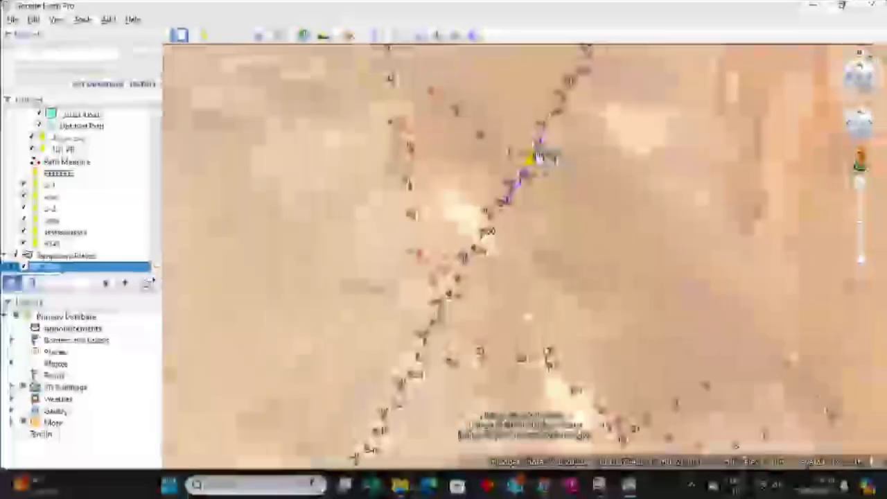
{"action": "scroll", "coordinate": [513, 171], "scroll_direction": "up", "scroll_amount": 5}
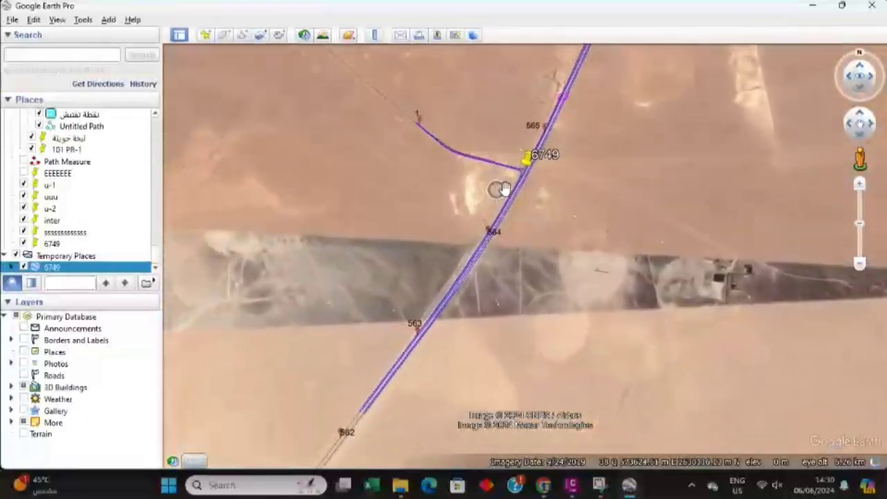
{"action": "scroll", "coordinate": [541, 143], "scroll_direction": "up", "scroll_amount": 3}
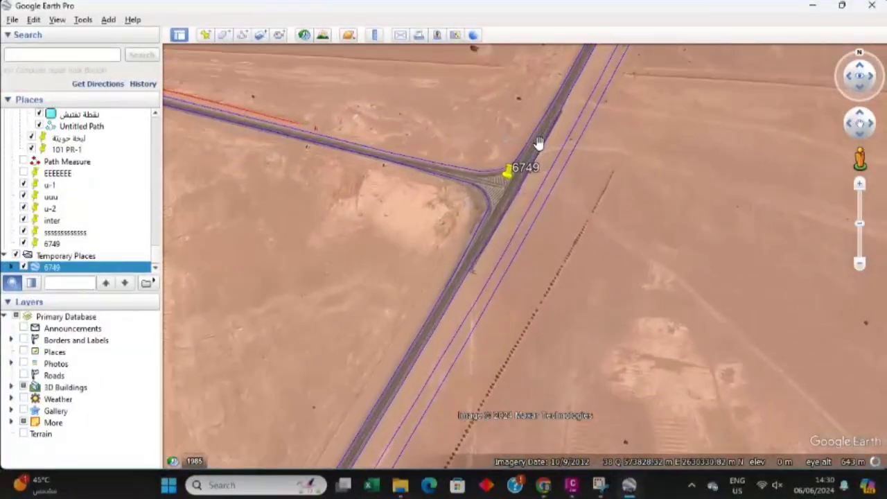
{"action": "scroll", "coordinate": [530, 194], "scroll_direction": "up", "scroll_amount": 2}
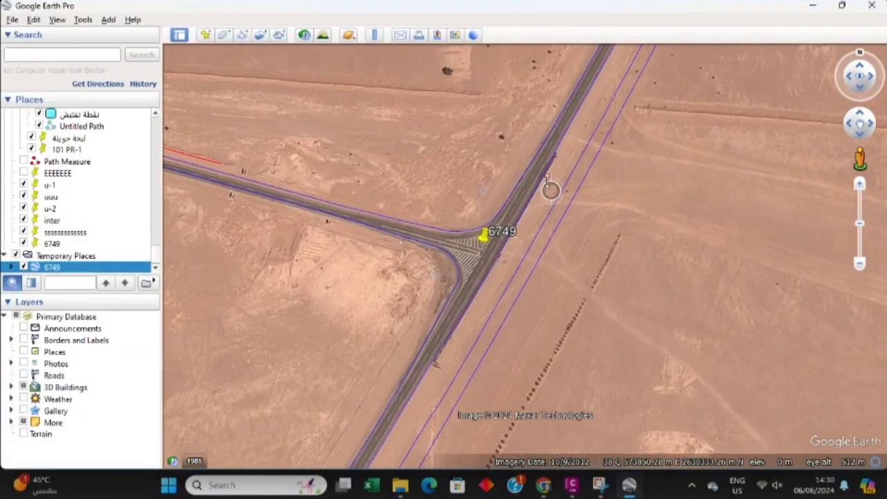
{"action": "left_click_drag", "start_coordinate": [535, 184], "coordinate": [667, 238]}
{"action": "scroll", "coordinate": [351, 210], "scroll_direction": "up", "scroll_amount": 3}
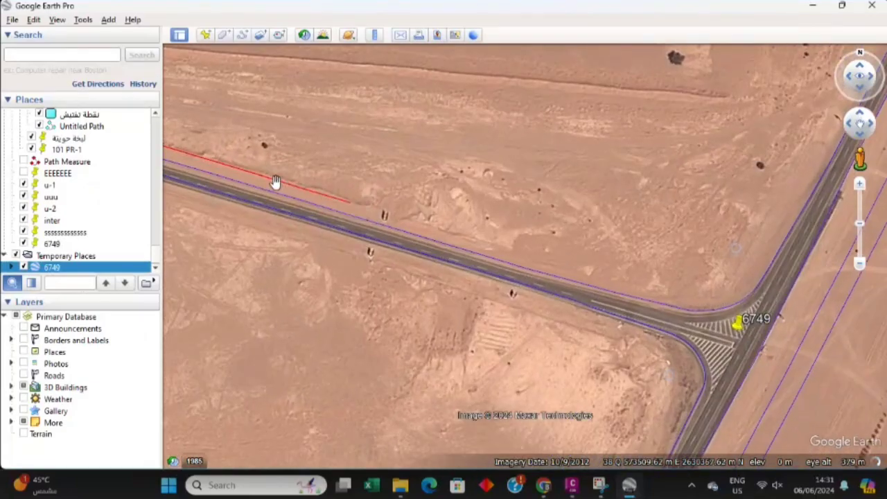
- Inspect the exported road lines along the main road, from the northern end near marker 567 to the southern end near marker 562
{"action": "scroll", "coordinate": [429, 257], "scroll_direction": "down", "scroll_amount": 4}
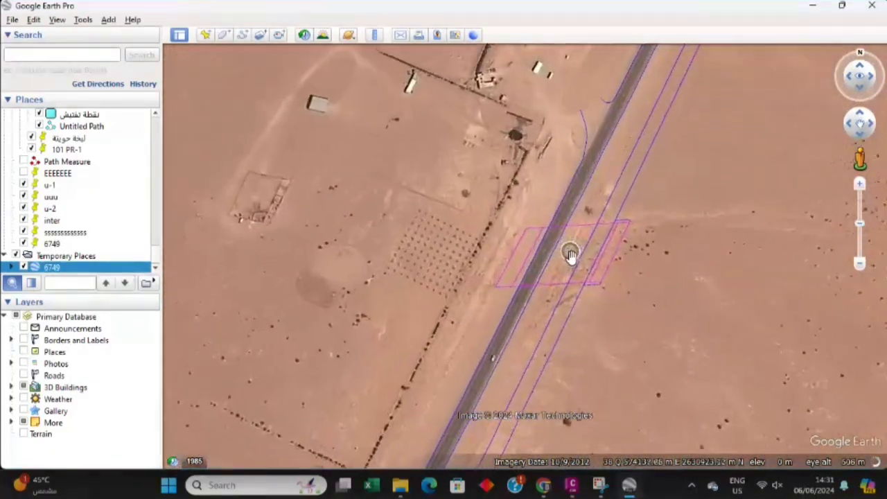
{"action": "scroll", "coordinate": [482, 291], "scroll_direction": "down", "scroll_amount": 3}
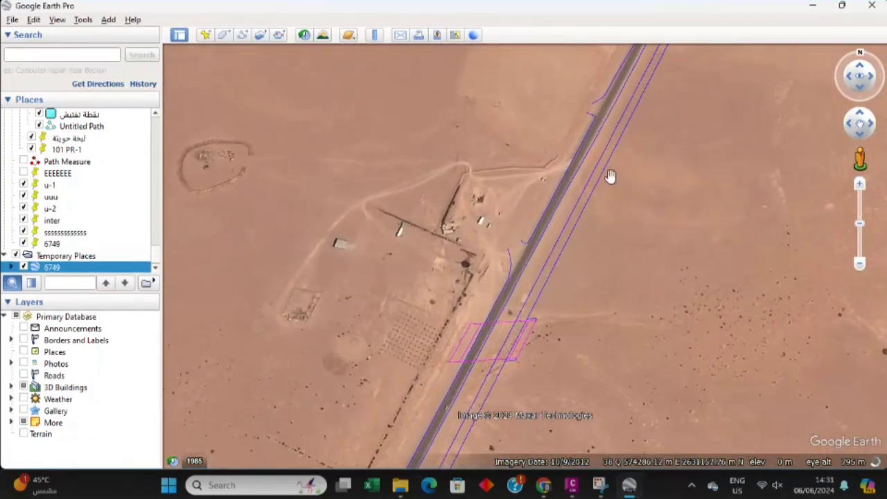
{"action": "left_click_drag", "start_coordinate": [610, 178], "coordinate": [539, 355]}
{"action": "left_click_drag", "start_coordinate": [617, 182], "coordinate": [534, 307]}
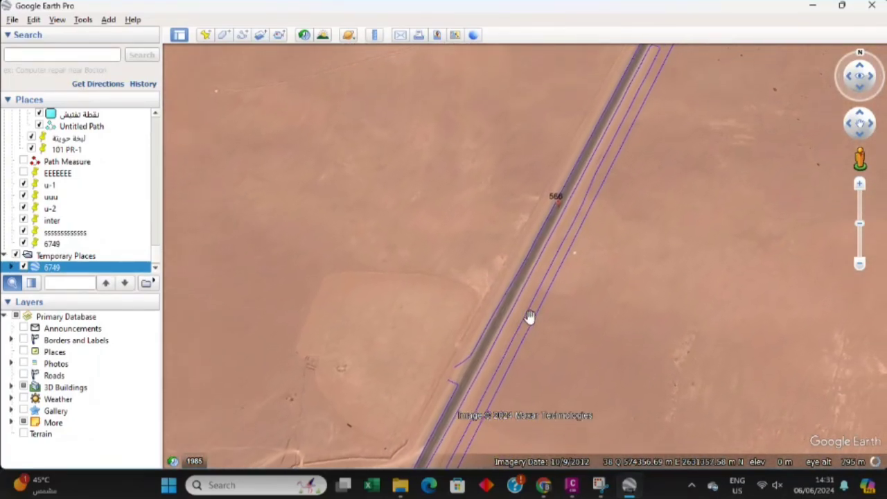
{"action": "left_click_drag", "start_coordinate": [477, 251], "coordinate": [477, 298]}
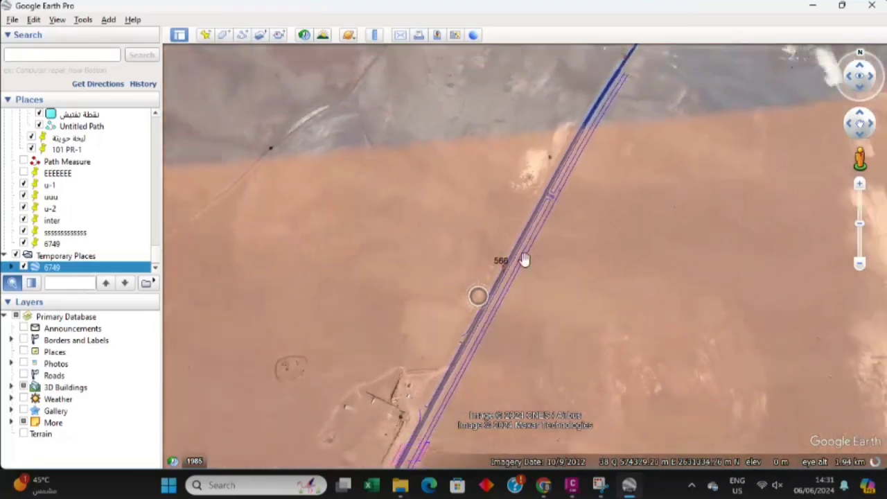
{"action": "scroll", "coordinate": [555, 191], "scroll_direction": "up", "scroll_amount": 3}
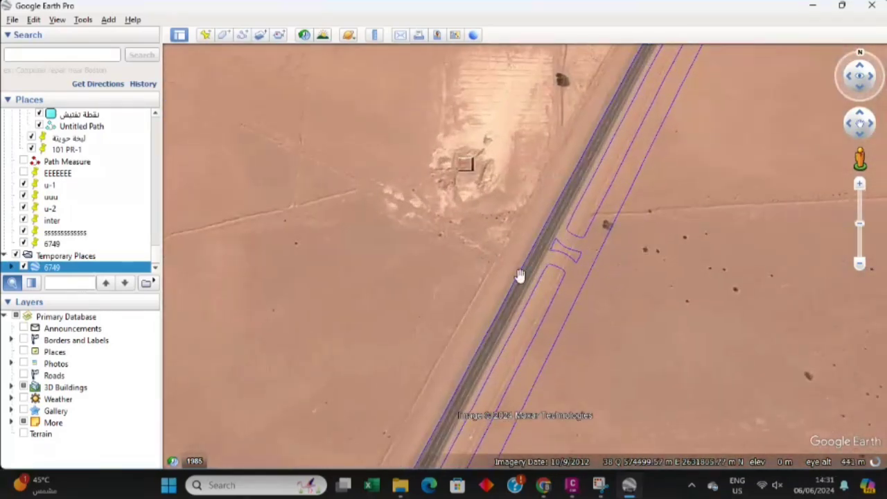
{"action": "scroll", "coordinate": [496, 312], "scroll_direction": "down", "scroll_amount": 5}
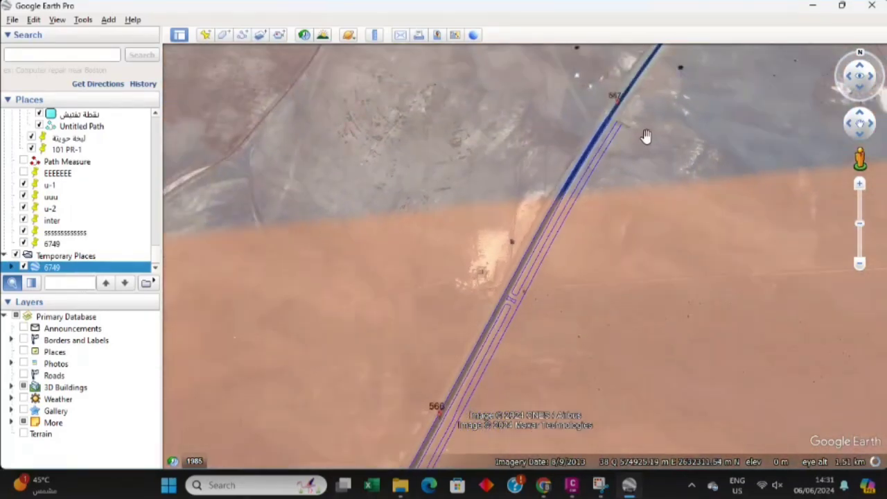
{"action": "scroll", "coordinate": [585, 250], "scroll_direction": "down", "scroll_amount": 3}
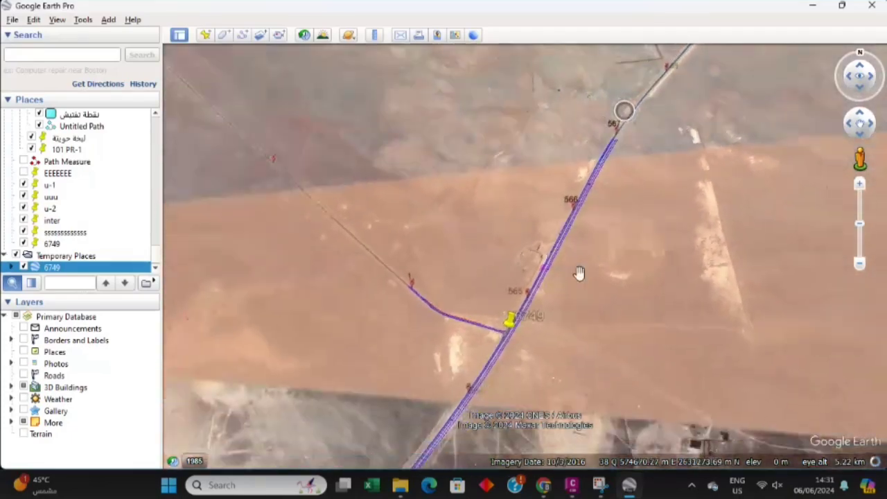
{"action": "left_click_drag", "start_coordinate": [579, 273], "coordinate": [658, 188]}
{"action": "left_click_drag", "start_coordinate": [547, 429], "coordinate": [504, 267]}
{"action": "scroll", "coordinate": [503, 266], "scroll_direction": "up", "scroll_amount": 2}
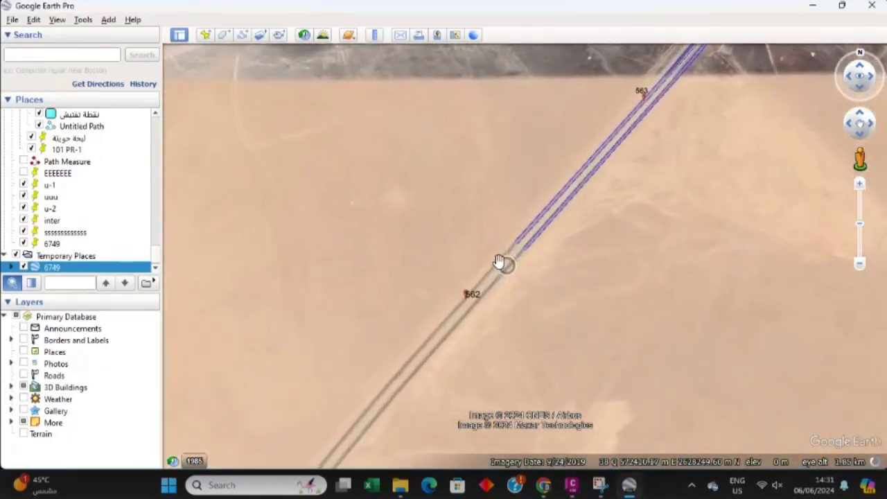
- Save the Temporary Places folder to the Desktop as a KMZ file named 7
{"action": "left_click", "coordinate": [68, 258]}
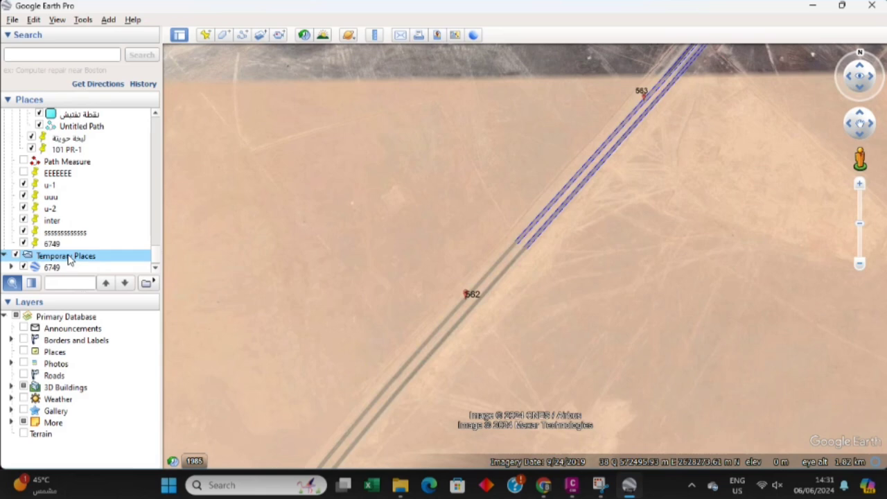
{"action": "right_click", "coordinate": [68, 258]}
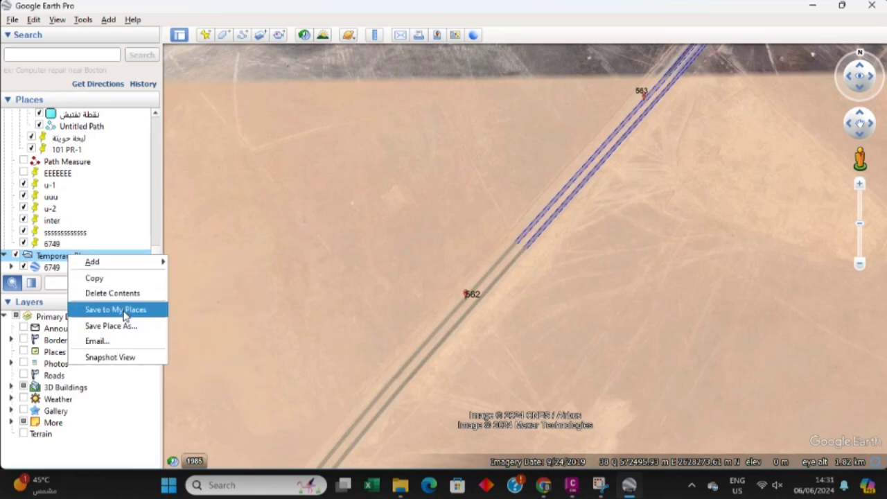
{"action": "left_click", "coordinate": [115, 326]}
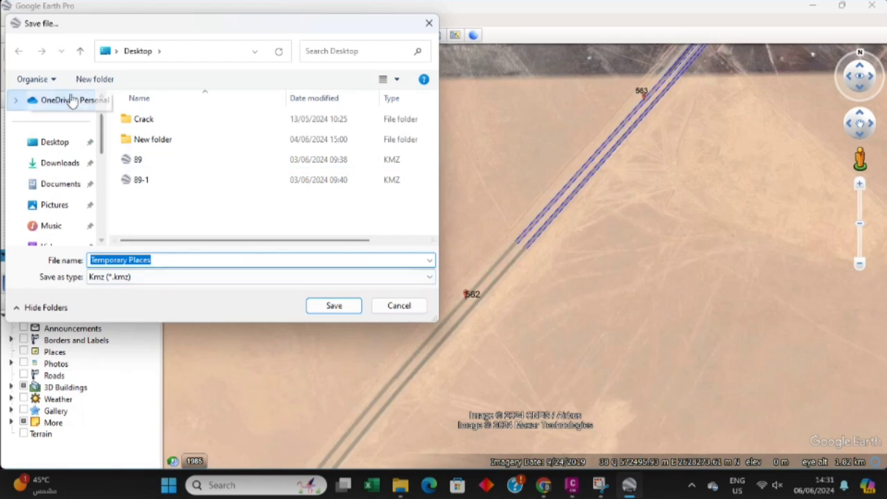
{"action": "left_click", "coordinate": [52, 142]}
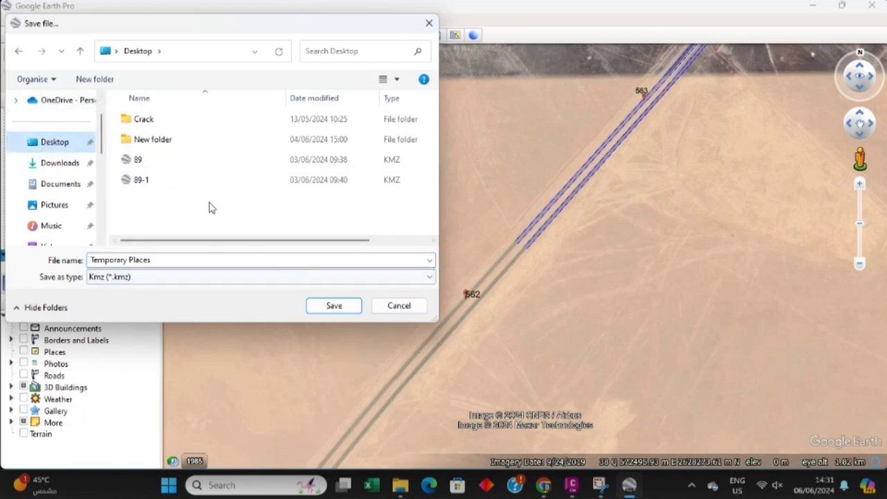
{"action": "left_click", "coordinate": [190, 259]}
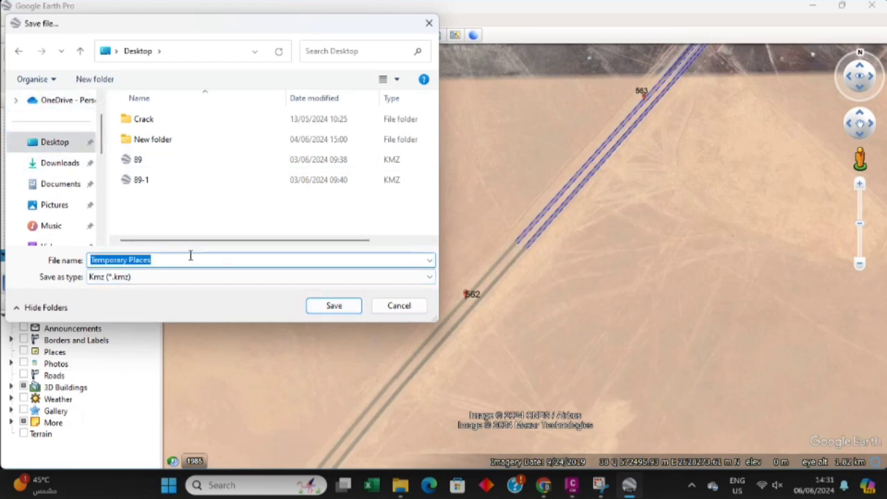
{"action": "type", "text": "7"}
{"action": "left_click", "coordinate": [327, 306]}
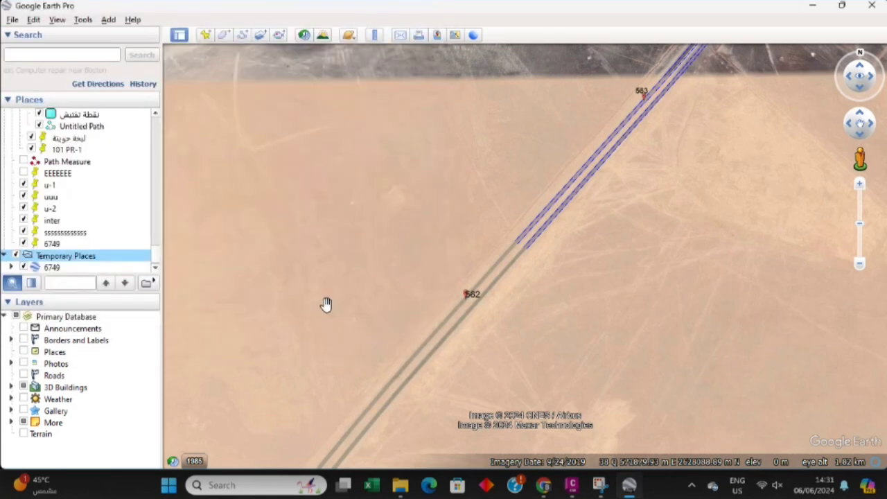